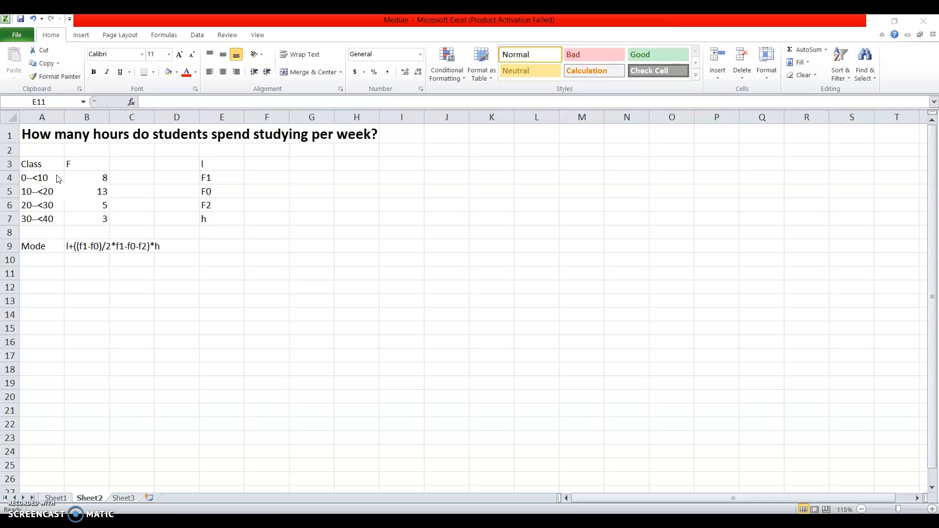
# Examine the class frequency table, the written mode formula and the list of variables it uses.
pyautogui.click(61, 192)
pyautogui.click(97, 192)
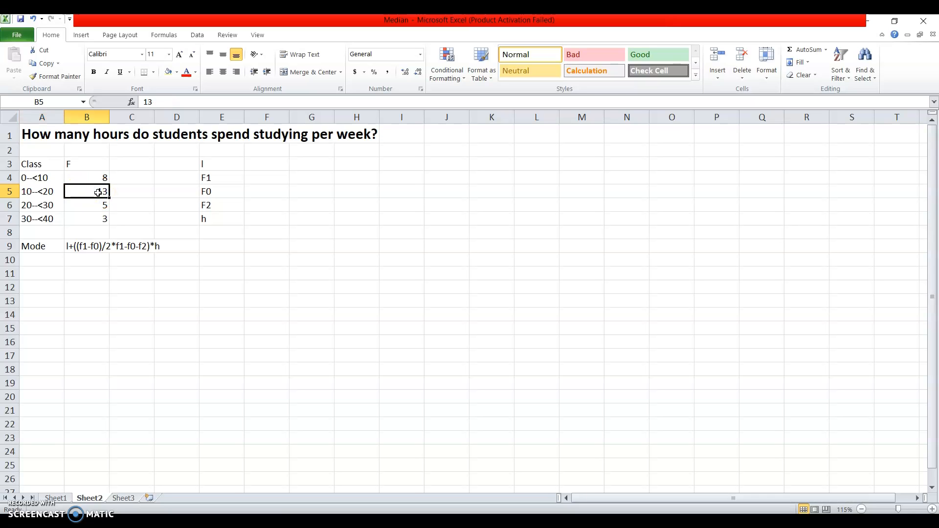
pyautogui.click(70, 194)
pyautogui.click(96, 178)
pyautogui.click(89, 162)
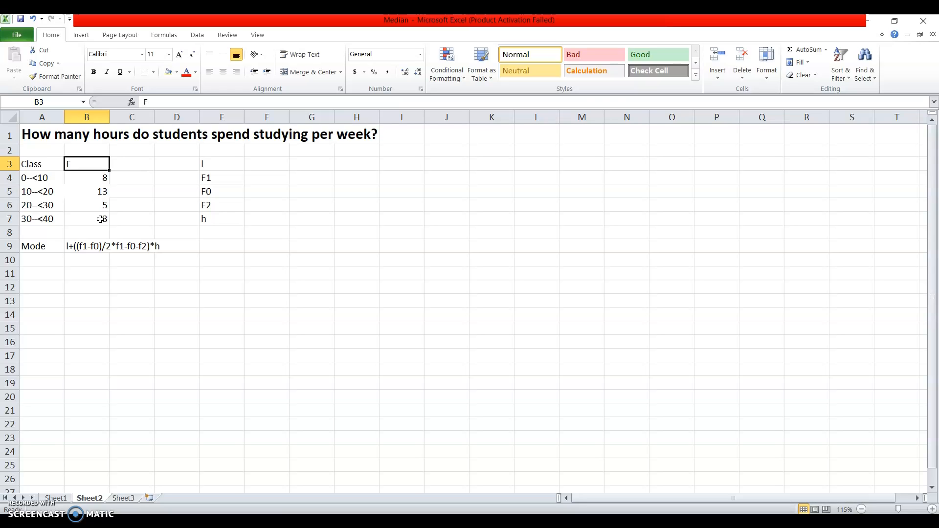
pyautogui.click(70, 246)
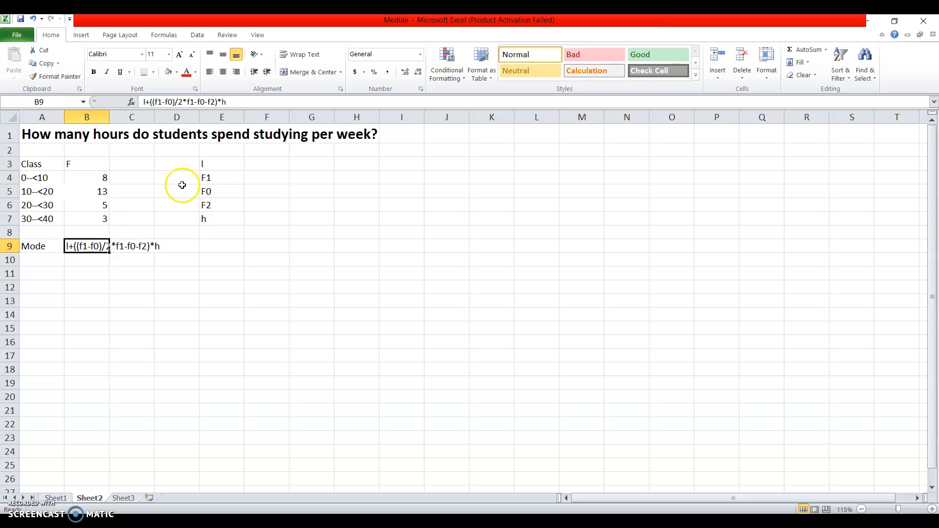
pyautogui.click(216, 168)
pyautogui.click(215, 178)
pyautogui.click(214, 191)
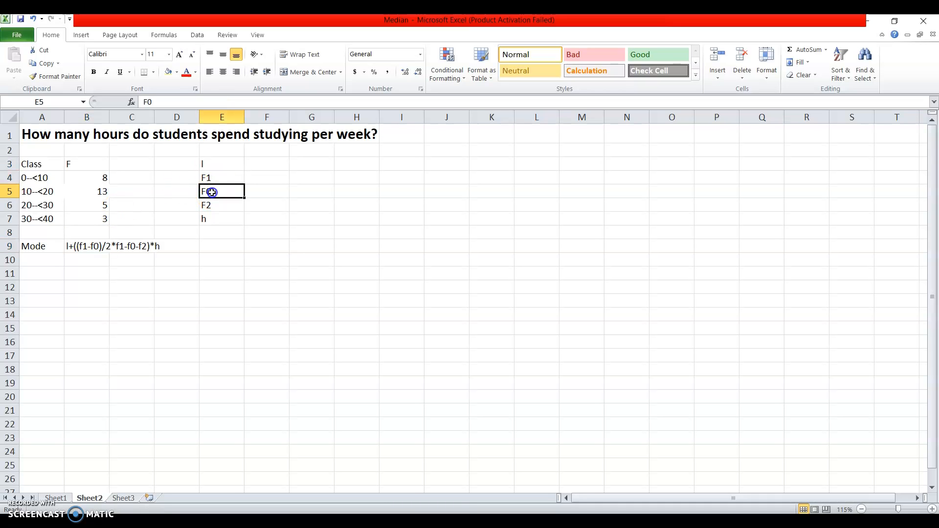
pyautogui.click(218, 163)
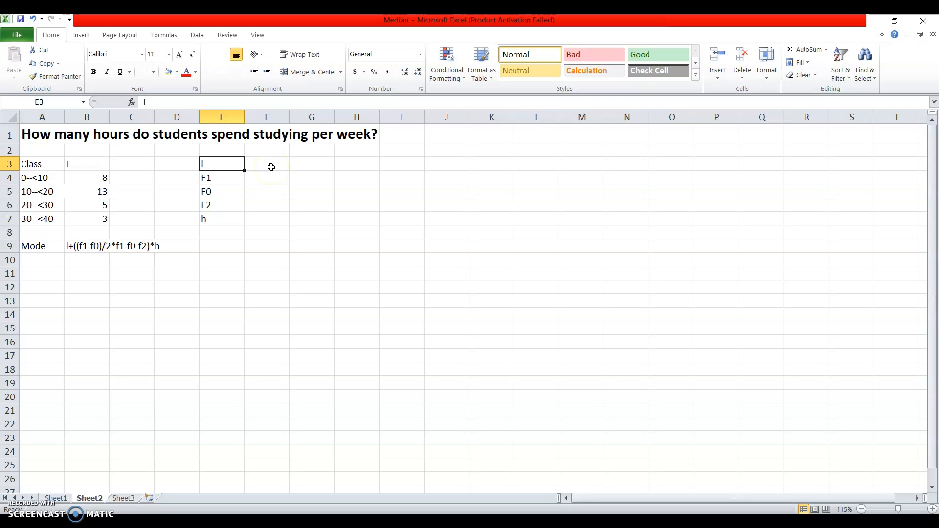
pyautogui.click(271, 167)
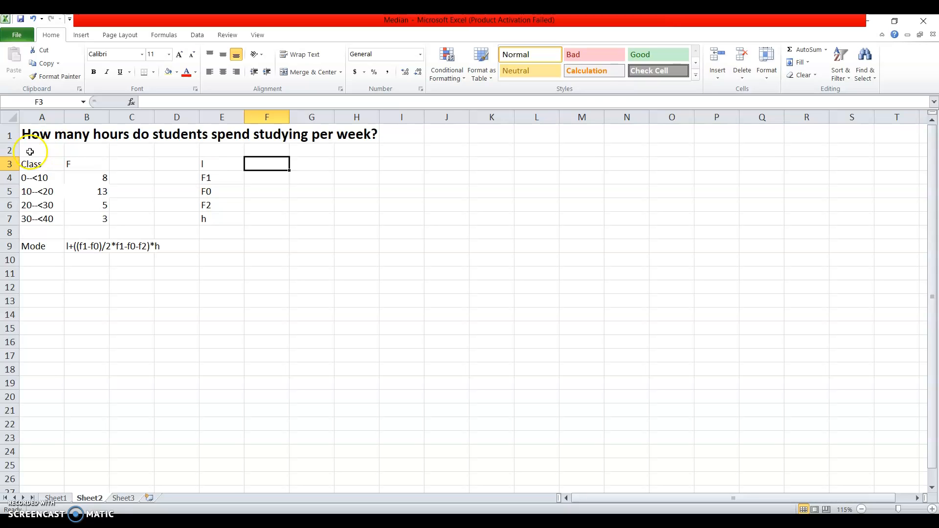
# Fill the modal class row, cells A5:B5, with yellow.
pyautogui.click(34, 193)
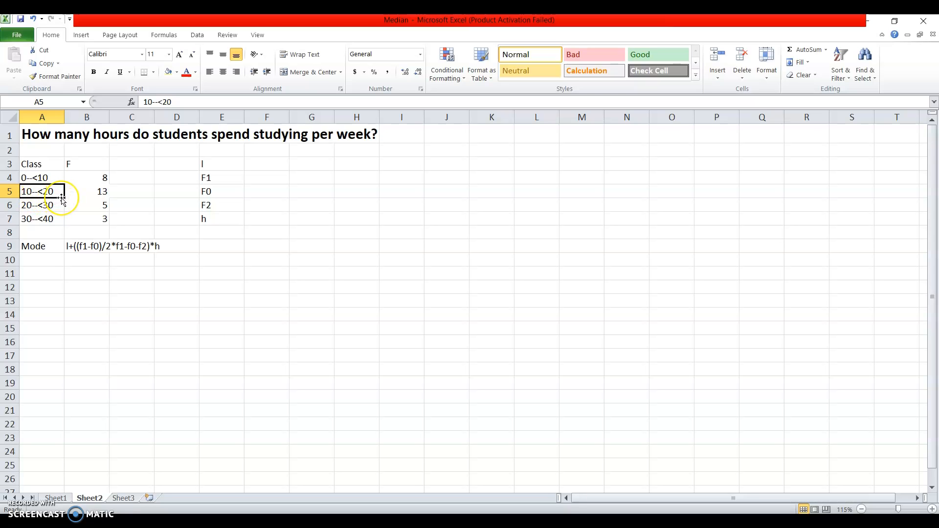
pyautogui.moveTo(61, 196); pyautogui.dragTo(74, 195)
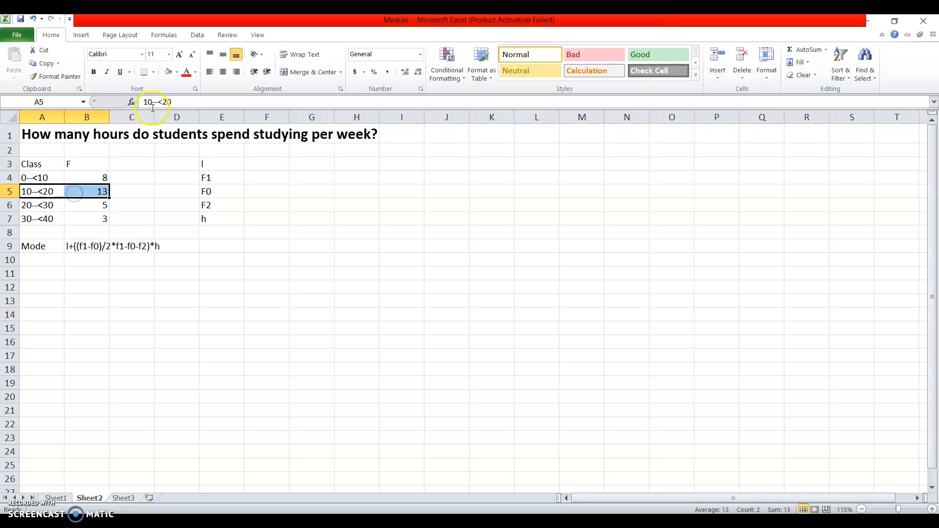
pyautogui.click(176, 72)
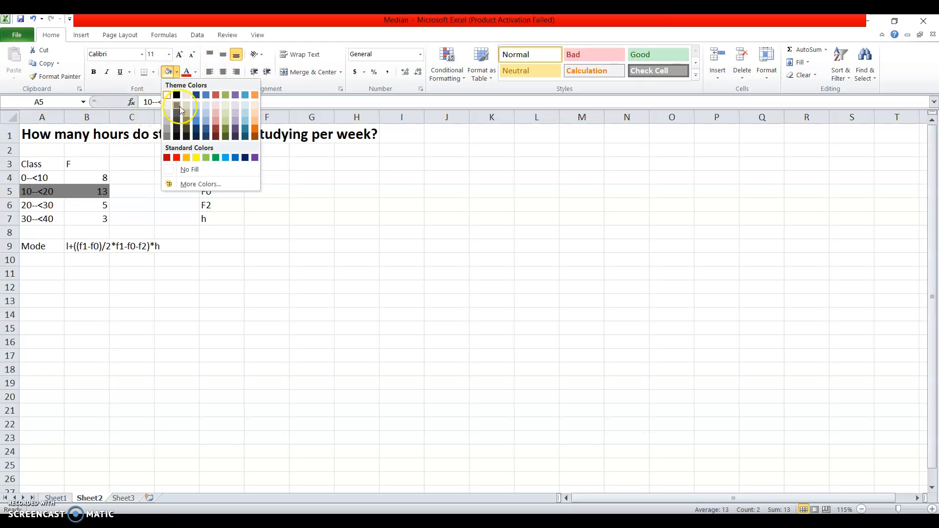
pyautogui.click(196, 157)
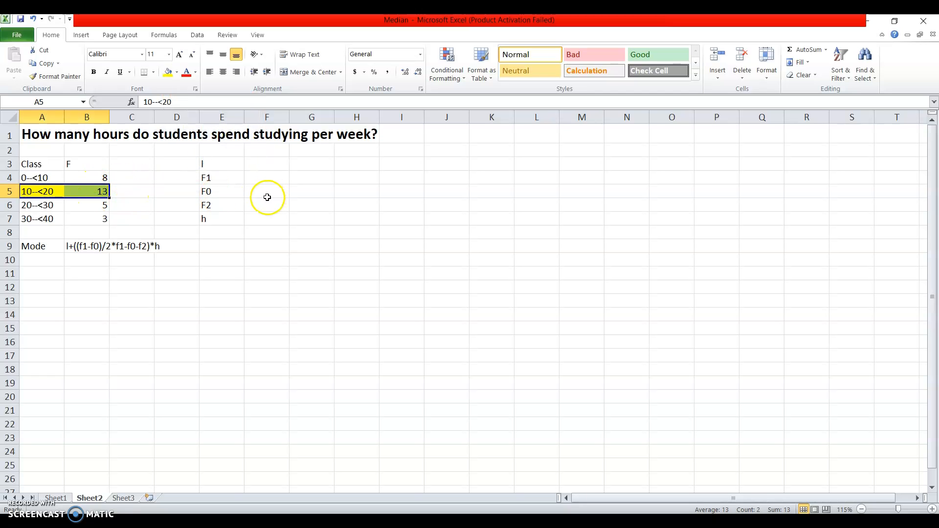
# Enter 10 beside l in F3 and 13 beside F1 in F4.
pyautogui.click(266, 166)
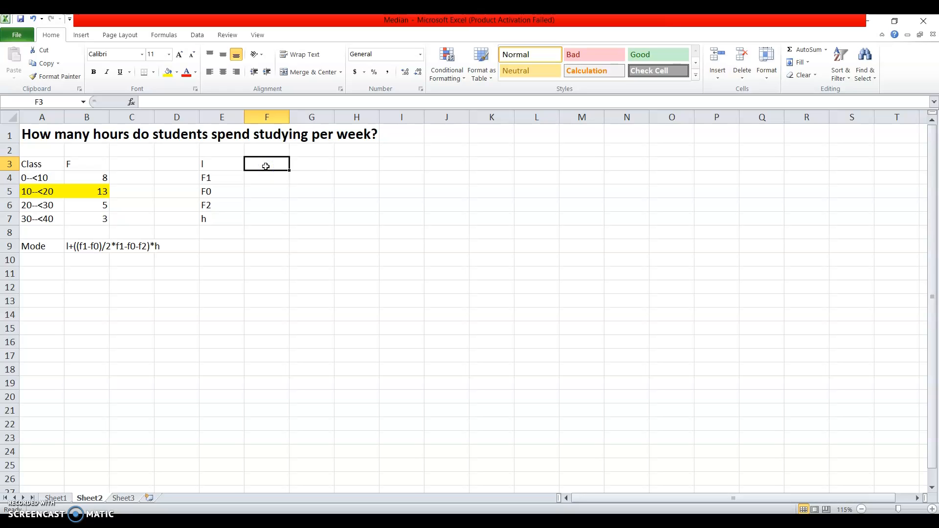
pyautogui.write('10')
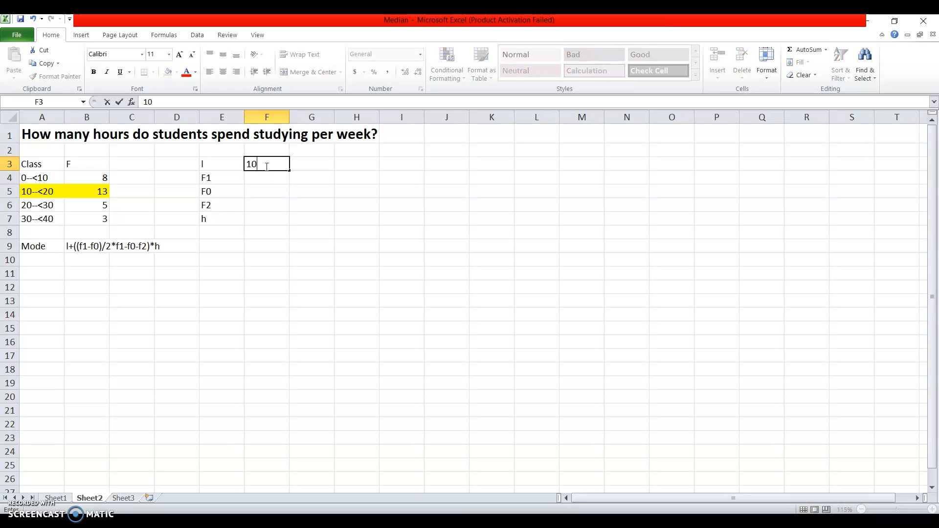
pyautogui.press('Return')
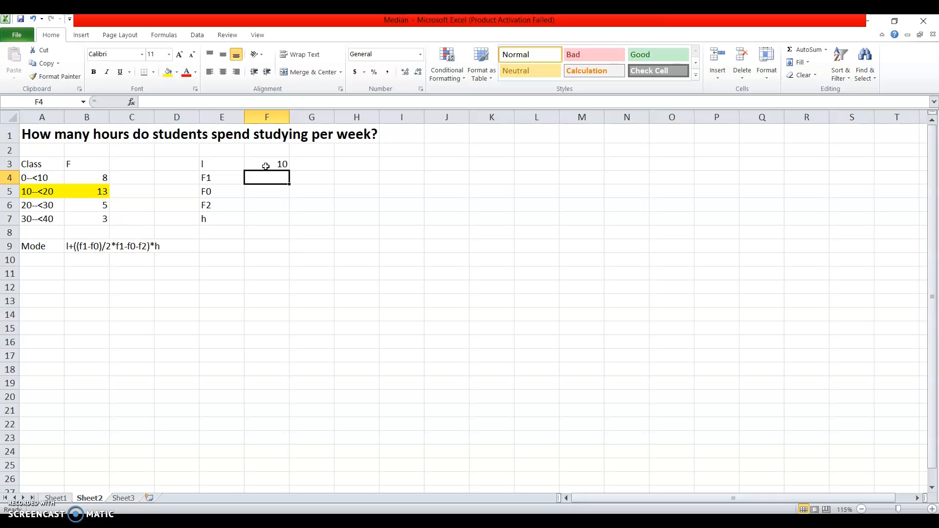
pyautogui.write('13')
pyautogui.press('Return')
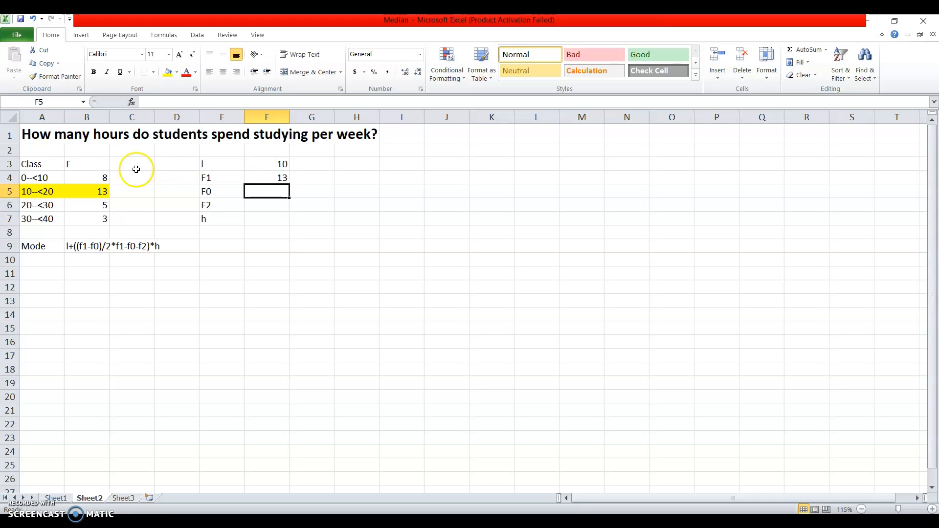
# Check the frequency of the class before the modal class and enter 8 beside F0 in F5.
pyautogui.click(43, 178)
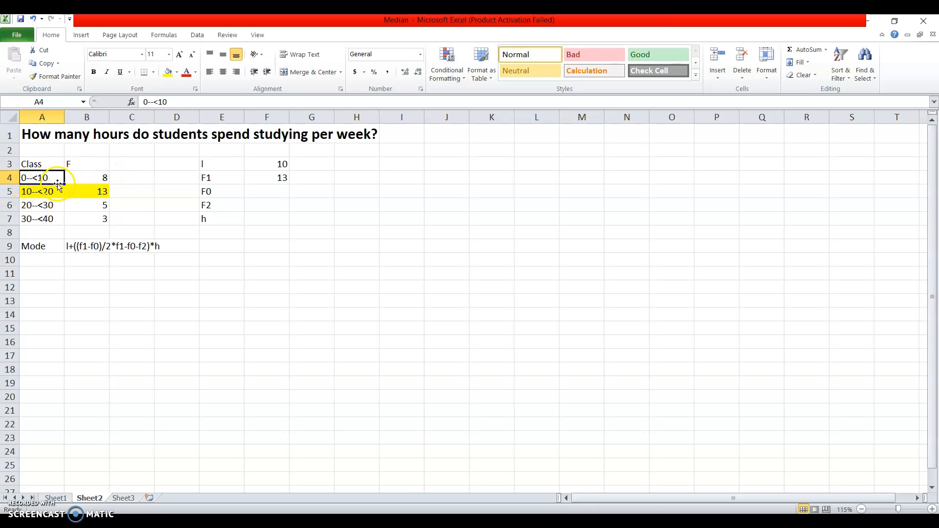
pyautogui.click(101, 178)
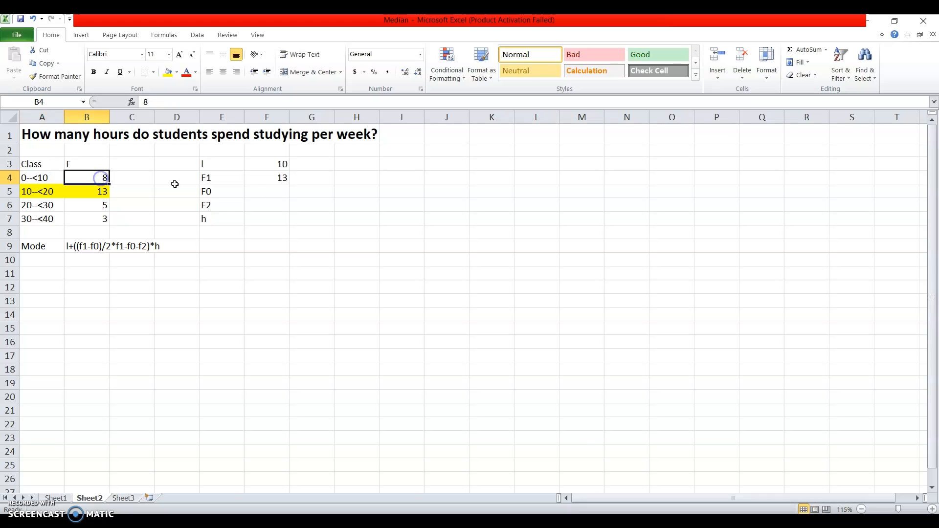
pyautogui.click(271, 192)
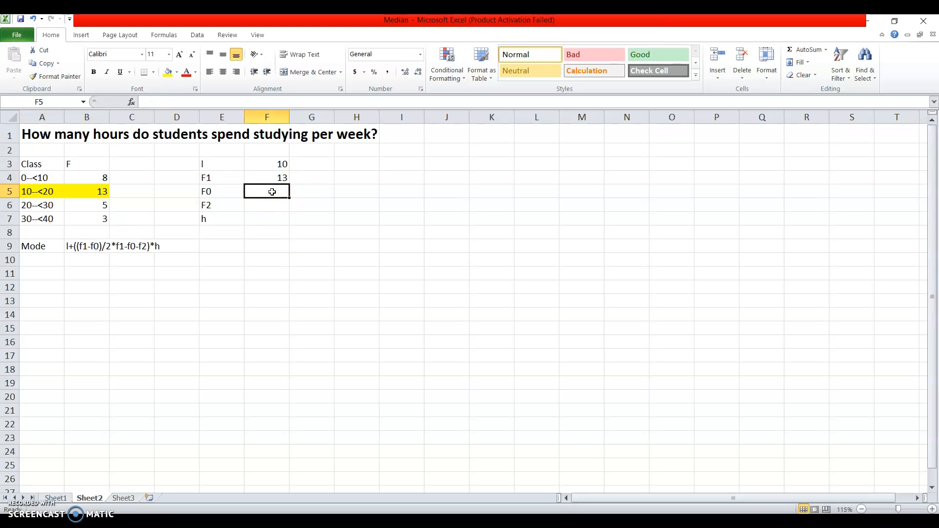
pyautogui.write('8')
pyautogui.press('Return')
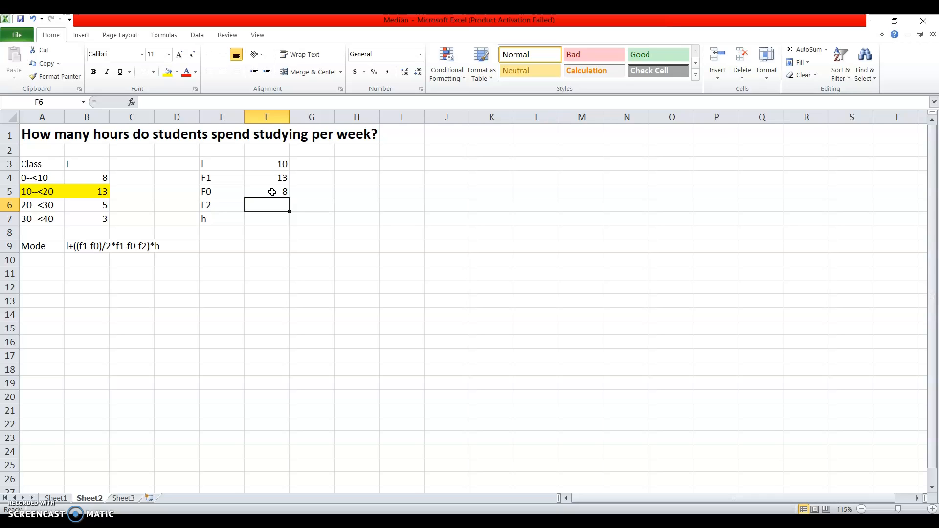
# Enter the following class's frequency, 5, beside F2 in F6 and the class width, 10, beside h in F7.
pyautogui.click(30, 205)
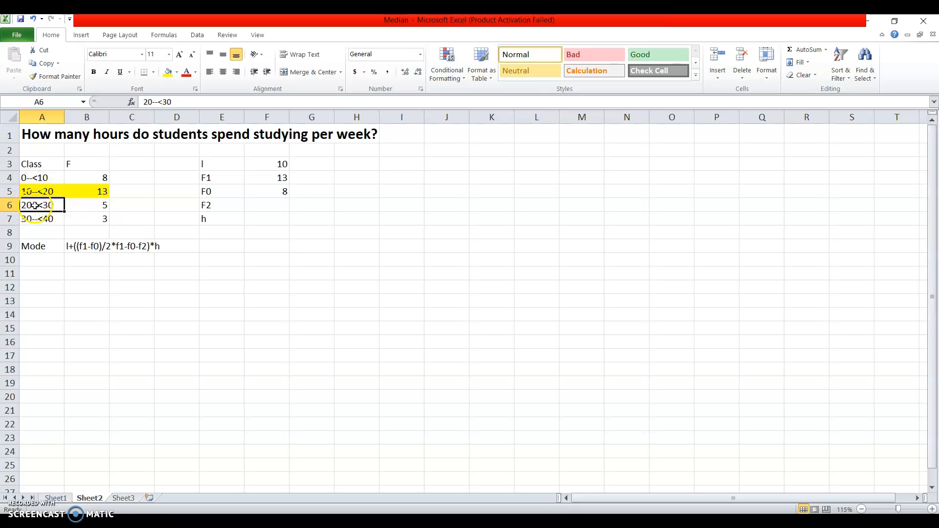
pyautogui.click(72, 209)
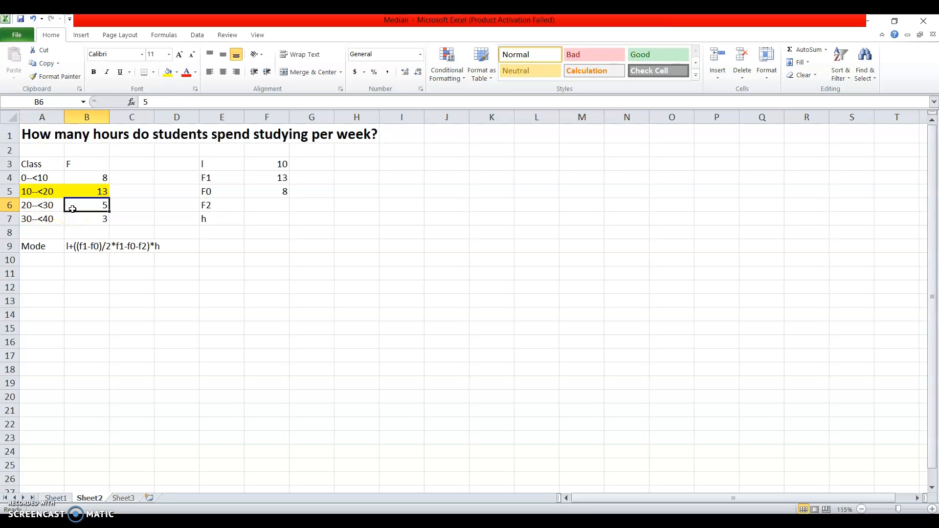
pyautogui.click(271, 203)
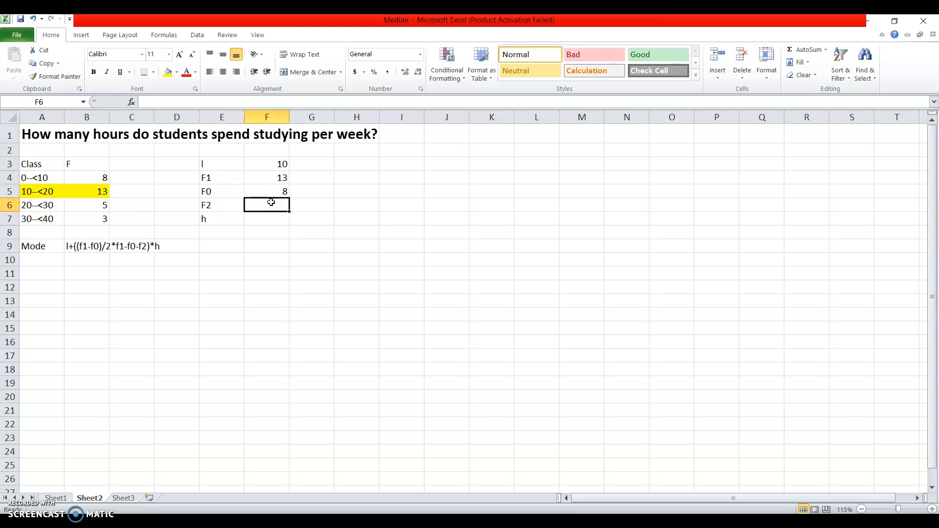
pyautogui.write('5')
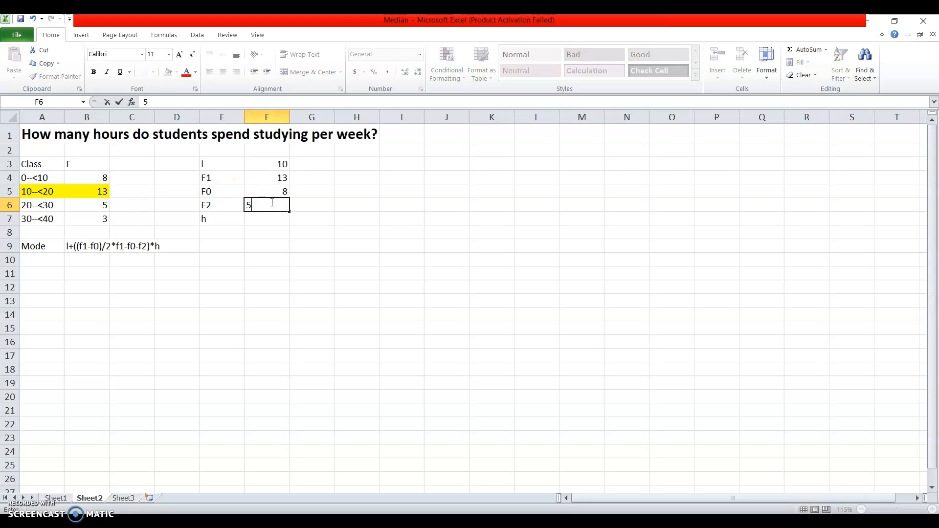
pyautogui.press('Return')
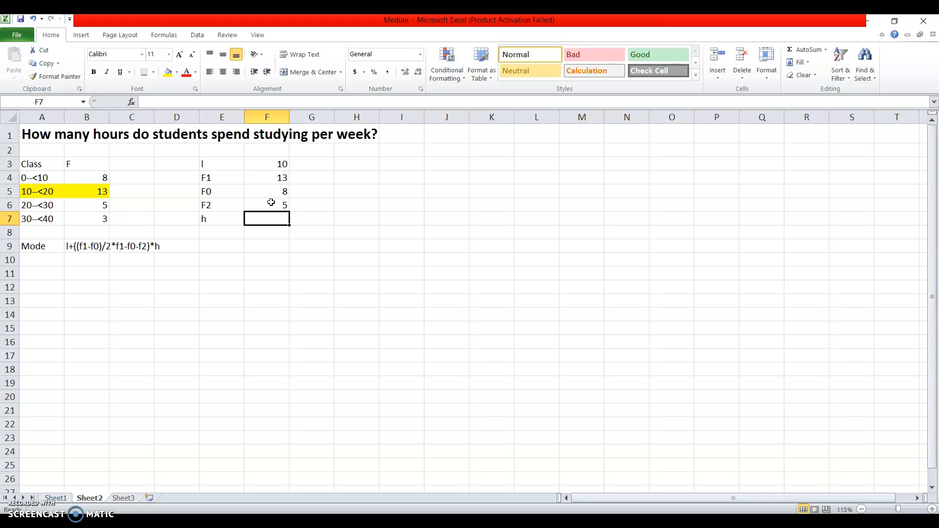
pyautogui.write('10')
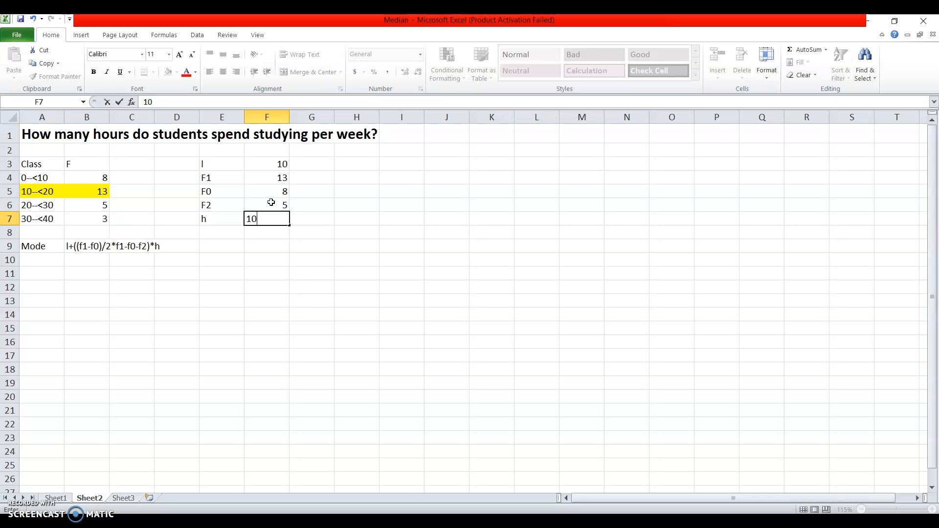
pyautogui.press('Return')
pyautogui.press('Return')
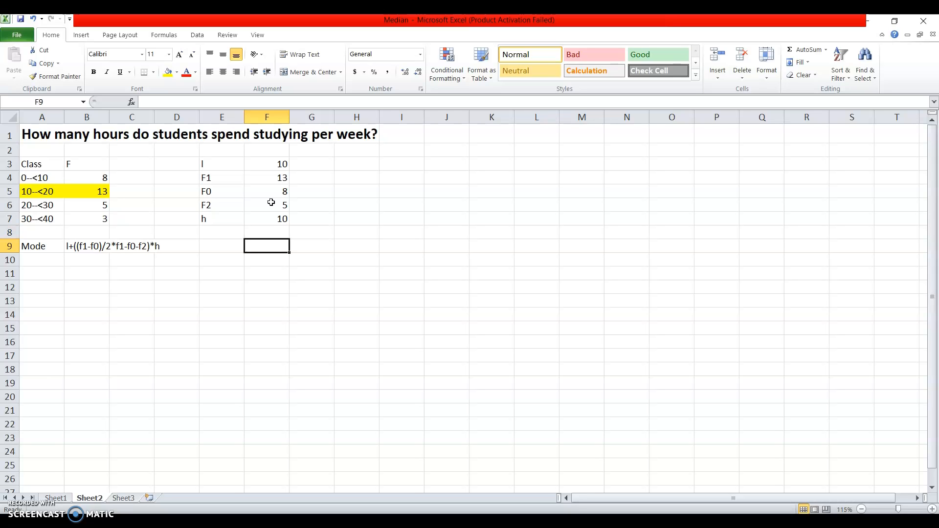
# Begin the mode formula in E9 with =F3+, referencing the value of l.
pyautogui.press('Left')
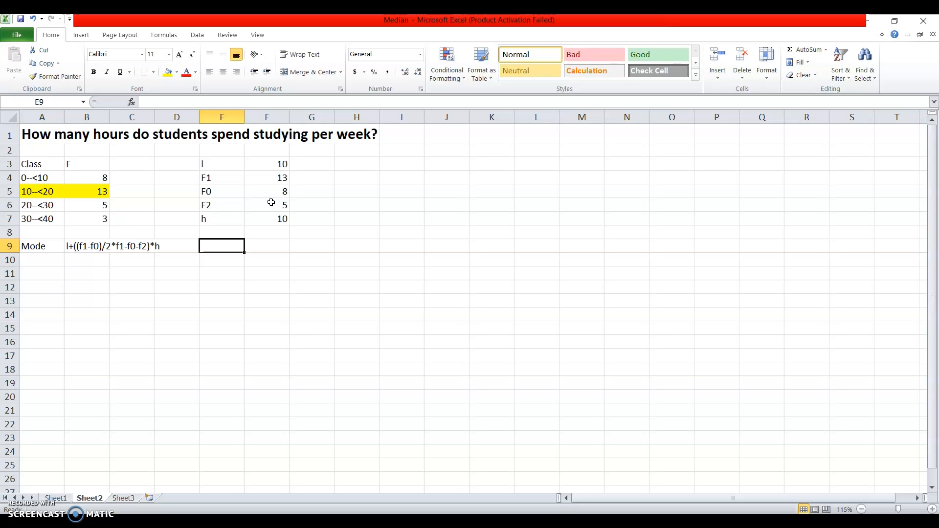
pyautogui.write('=')
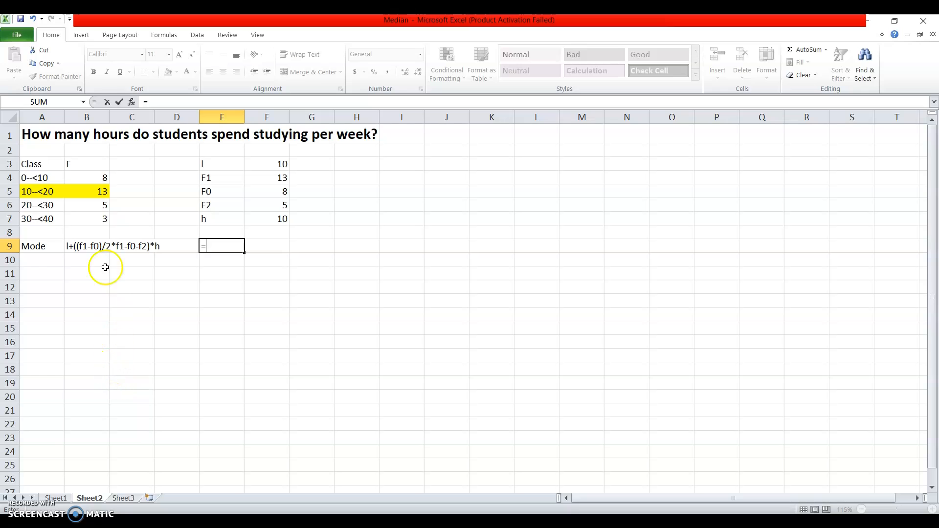
pyautogui.click(105, 248)
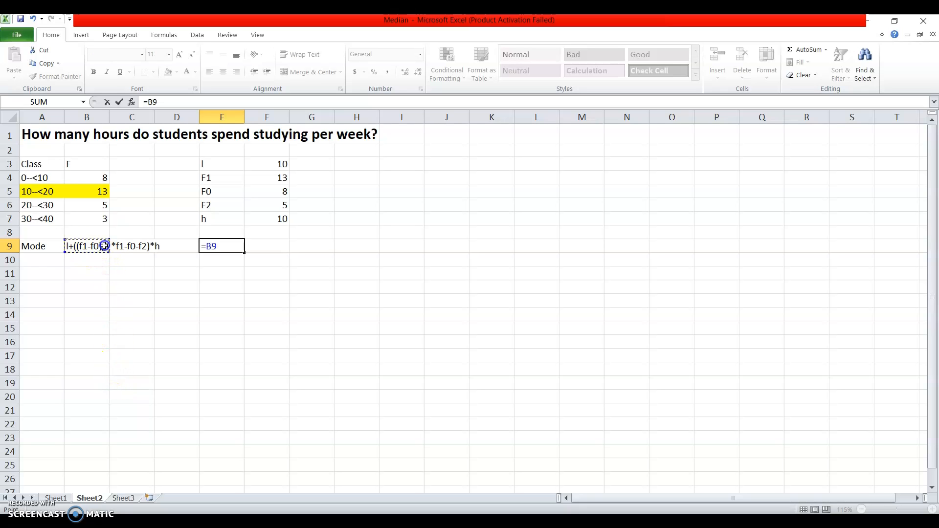
pyautogui.press('BackSpace')
pyautogui.press('BackSpace')
pyautogui.click(280, 162)
pyautogui.write('+')
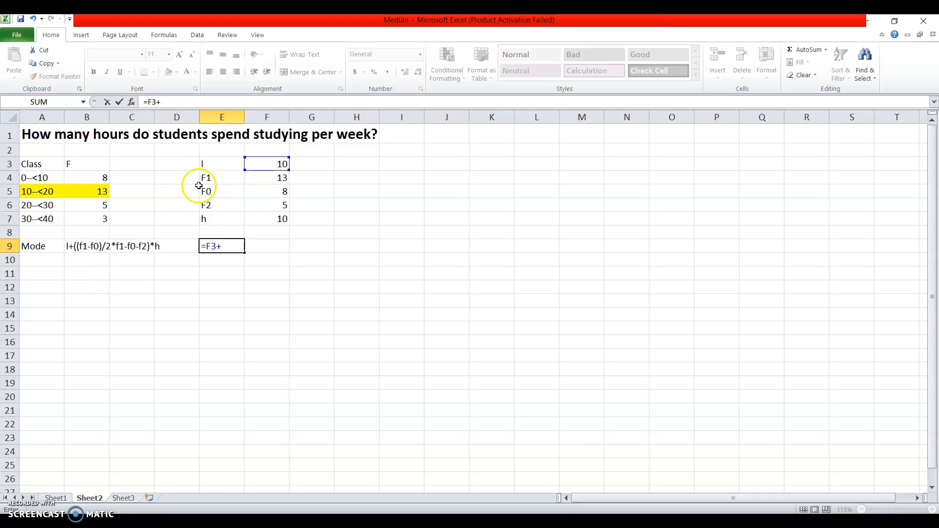
pyautogui.write('(')
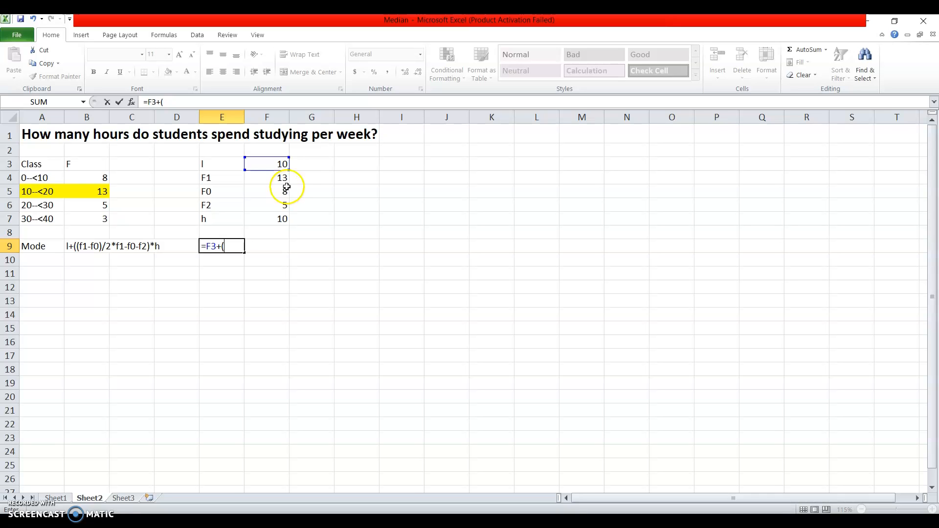
# Add the numerator (F4-F5) and a division sign to the formula in E9.
pyautogui.click(284, 178)
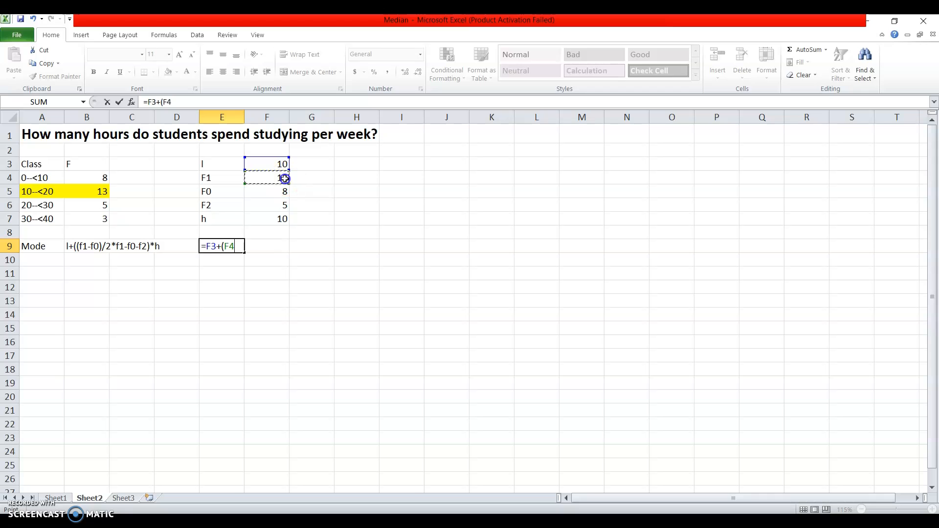
pyautogui.write('-')
pyautogui.click(284, 192)
pyautogui.write(')/')
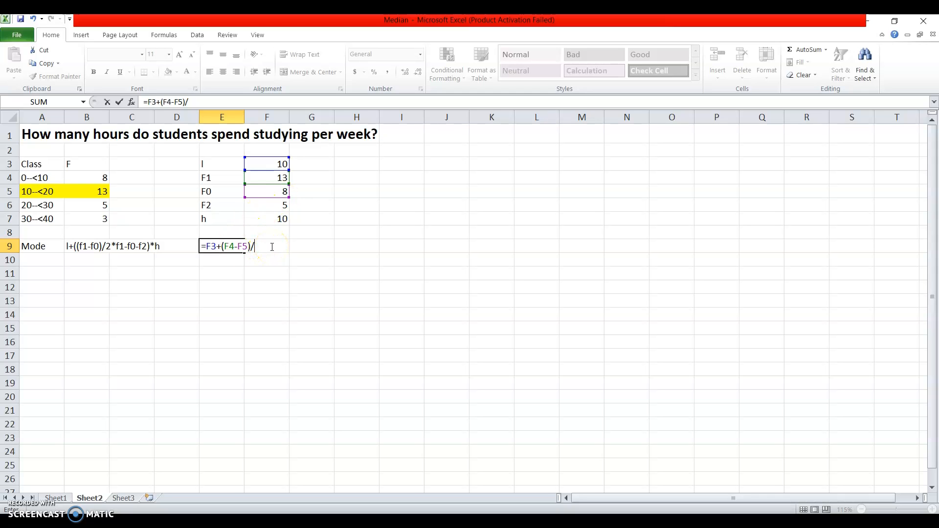
# Add the denominator (2*F4-F5-F6) after the division sign in the E9 mode formula.
pyautogui.write('(2*')
pyautogui.click(282, 176)
pyautogui.write('-')
pyautogui.click(284, 191)
pyautogui.write('-')
pyautogui.click(280, 205)
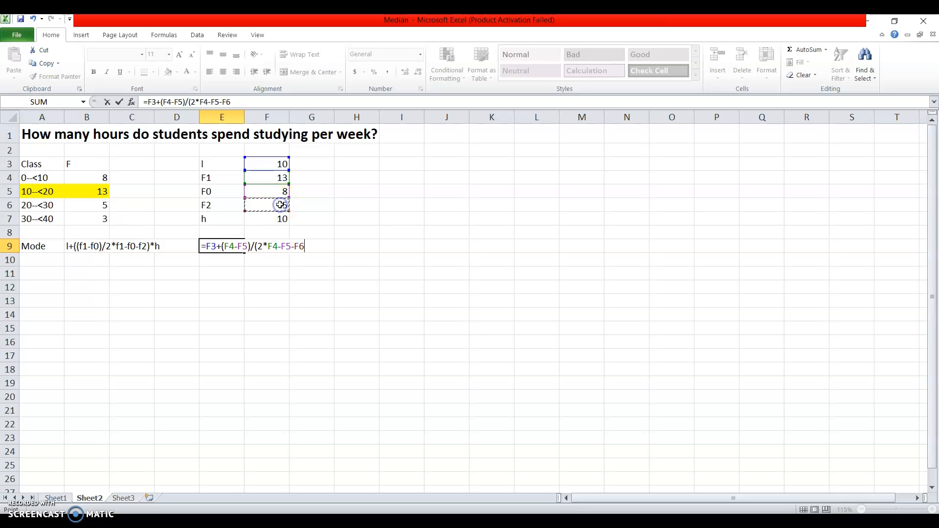
pyautogui.write(')')
# Enclose the whole fraction in E9 in an outer pair of parentheses, multiply it by F7, and enter the formula.
pyautogui.click(222, 247)
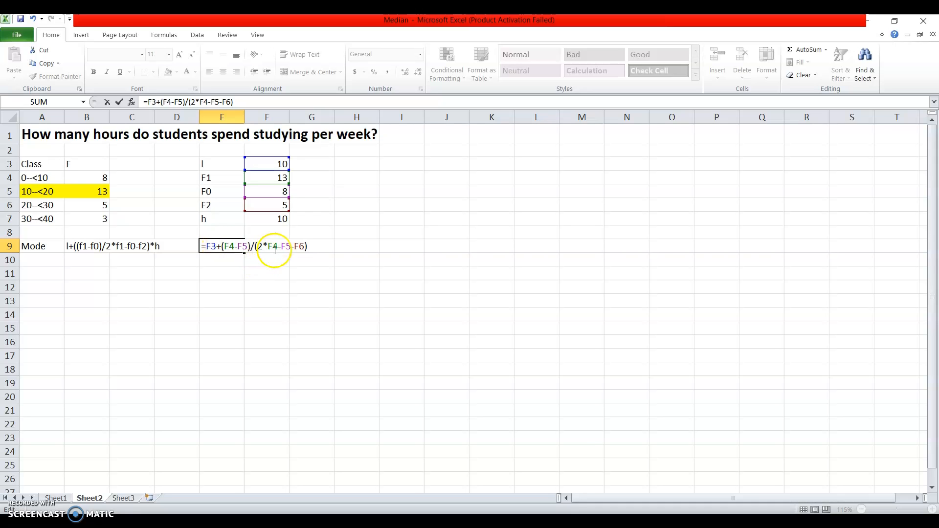
pyautogui.write('(')
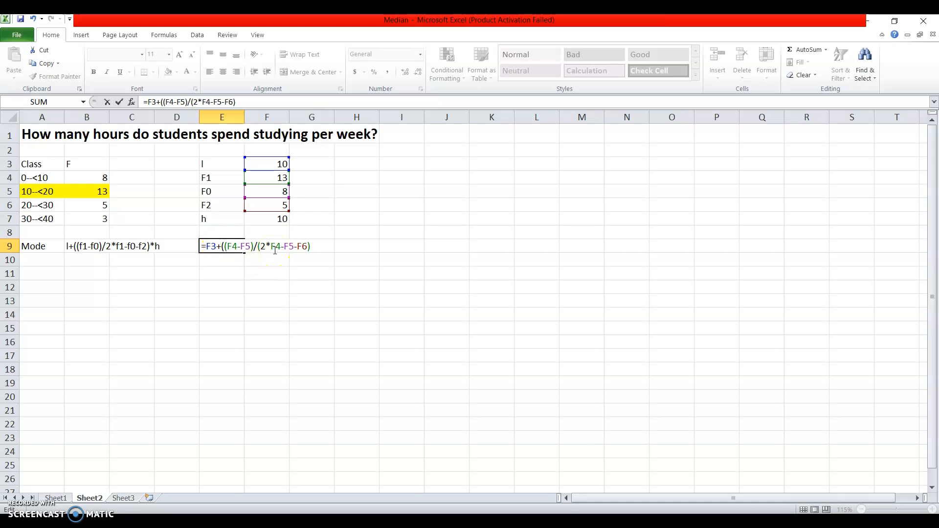
pyautogui.click(311, 247)
pyautogui.write(')*')
pyautogui.click(282, 218)
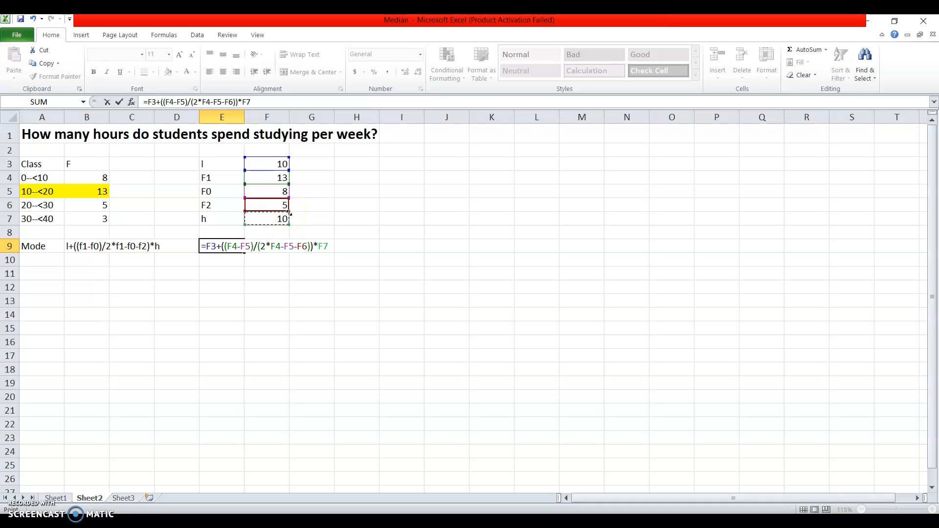
pyautogui.press('Return')
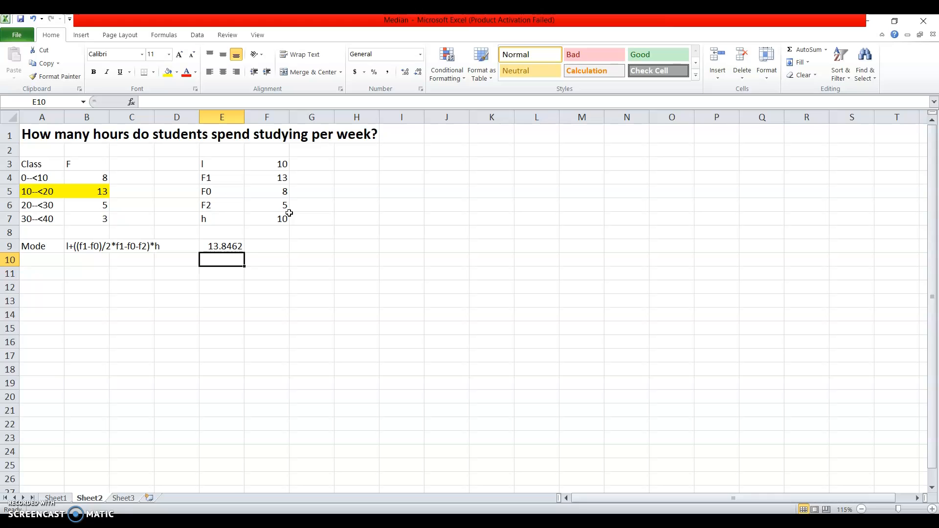
# Enter the rounded mode, 14, in F9 beside the calculated result.
pyautogui.click(273, 246)
pyautogui.write('14')
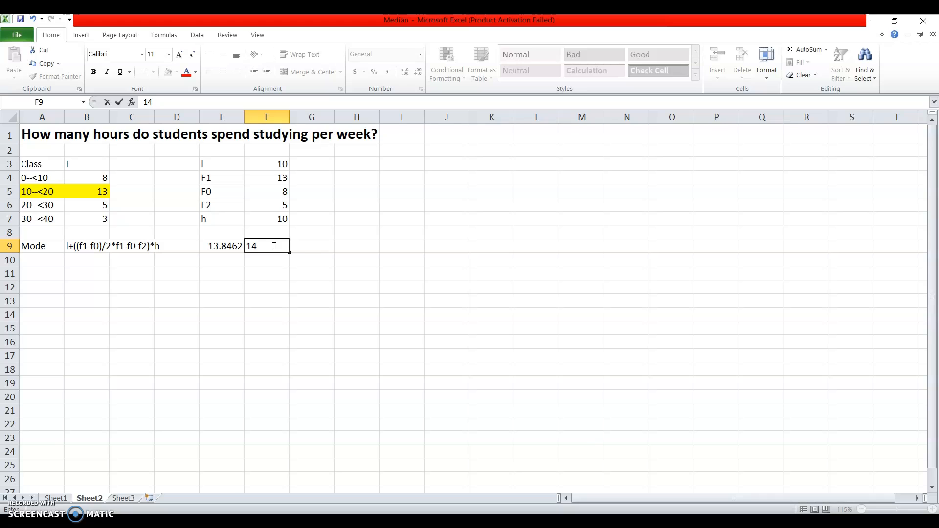
pyautogui.press('Return')
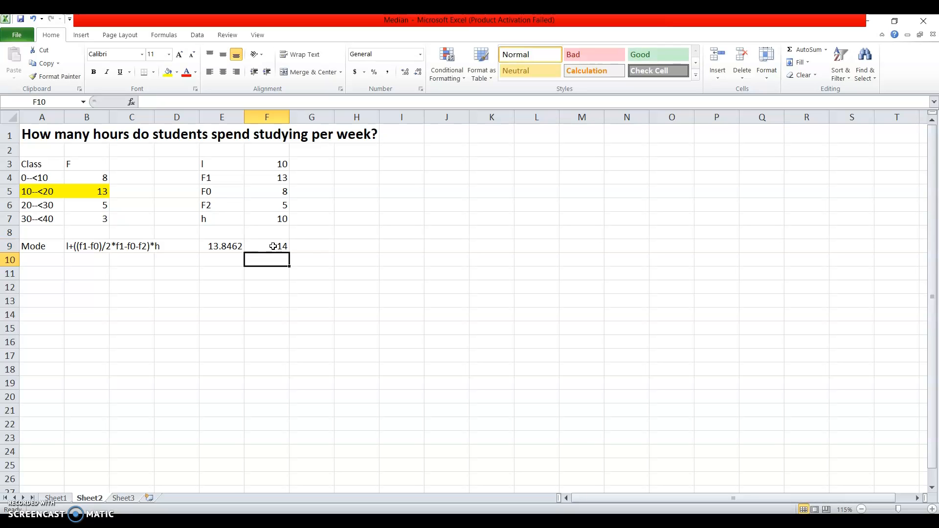